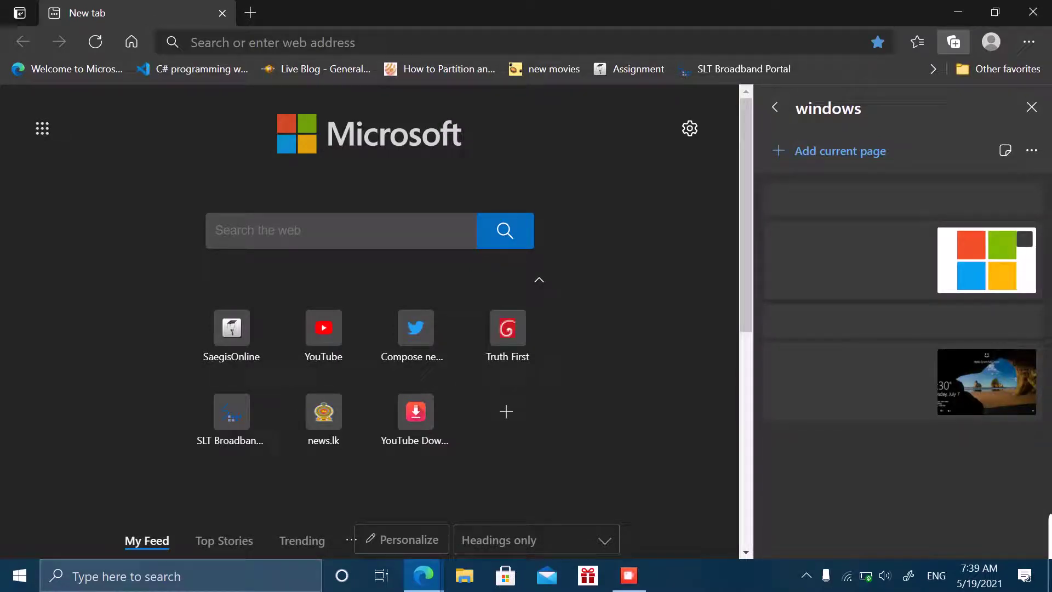
# - Open the saved 'Inside this update' page from the 'windows' collection
pyautogui.click(813, 395)
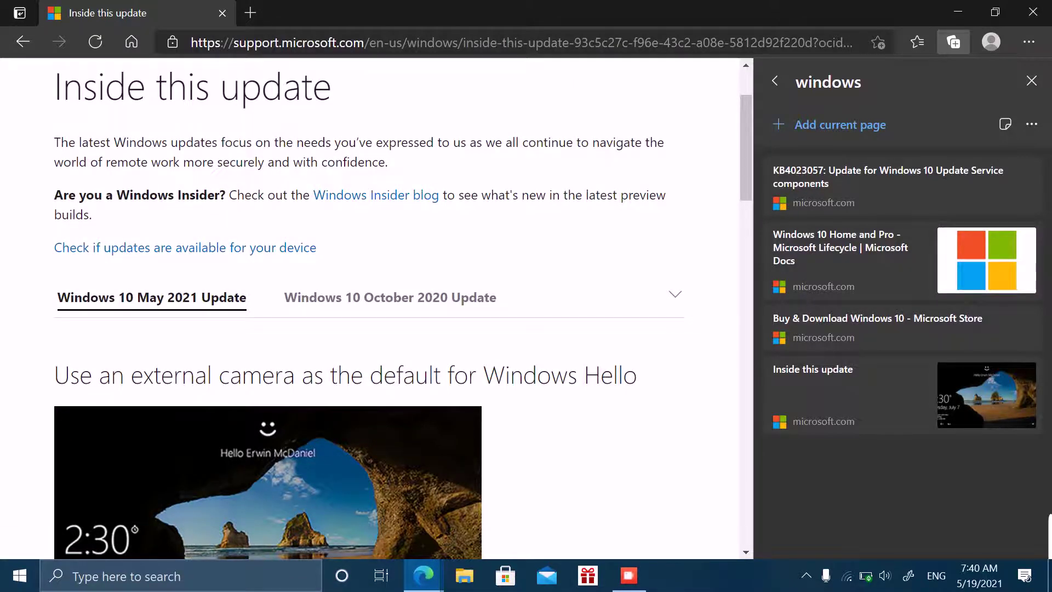
pyautogui.scroll(-2, 370, 308)
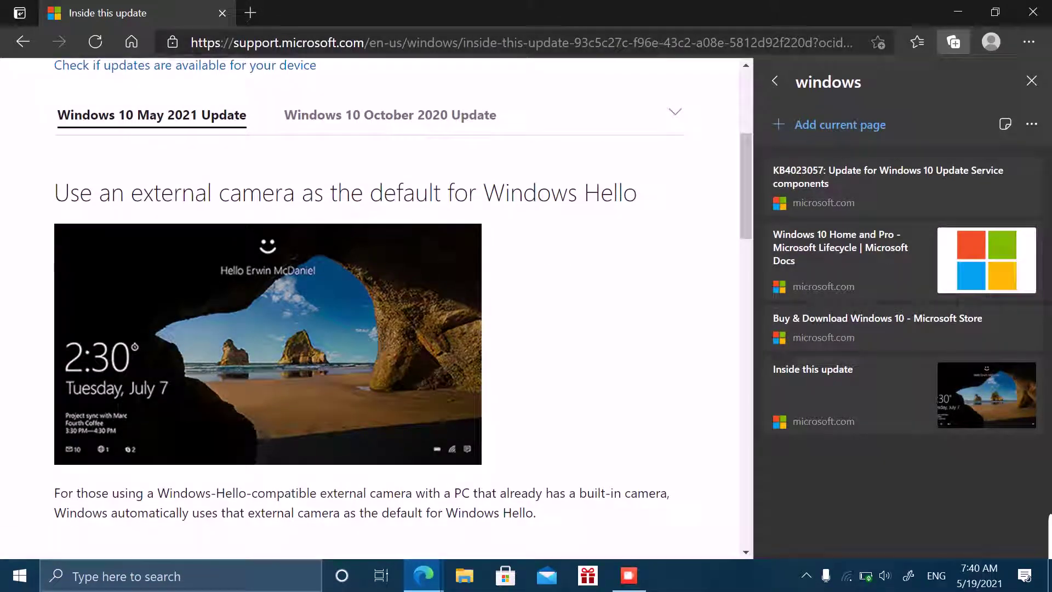
pyautogui.scroll(-1, 370, 308)
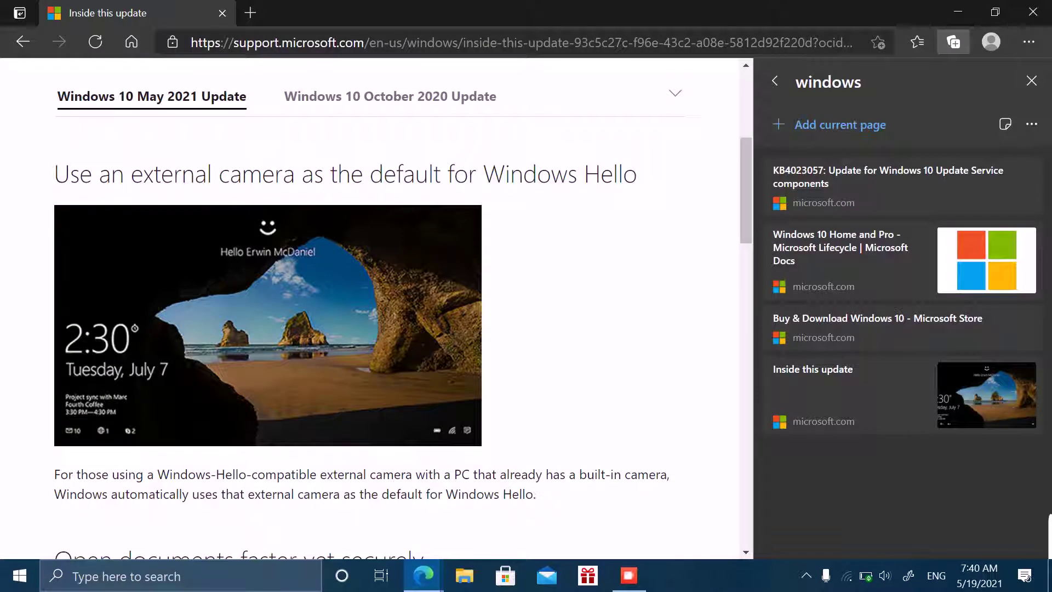
pyautogui.scroll(-1, 403, 321)
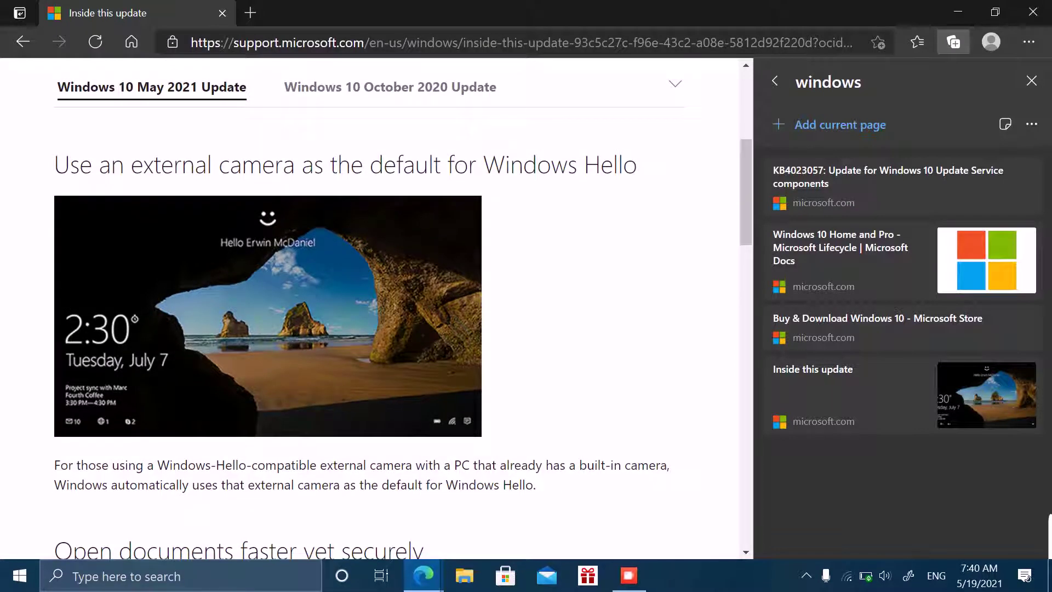
pyautogui.scroll(-5, 370, 313)
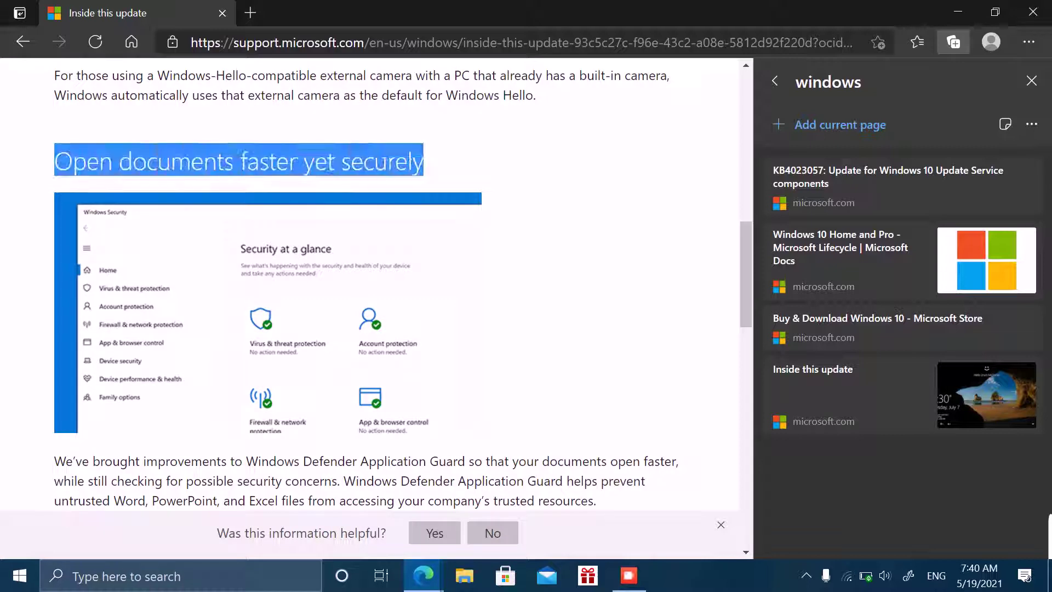
pyautogui.scroll(-2, 370, 312)
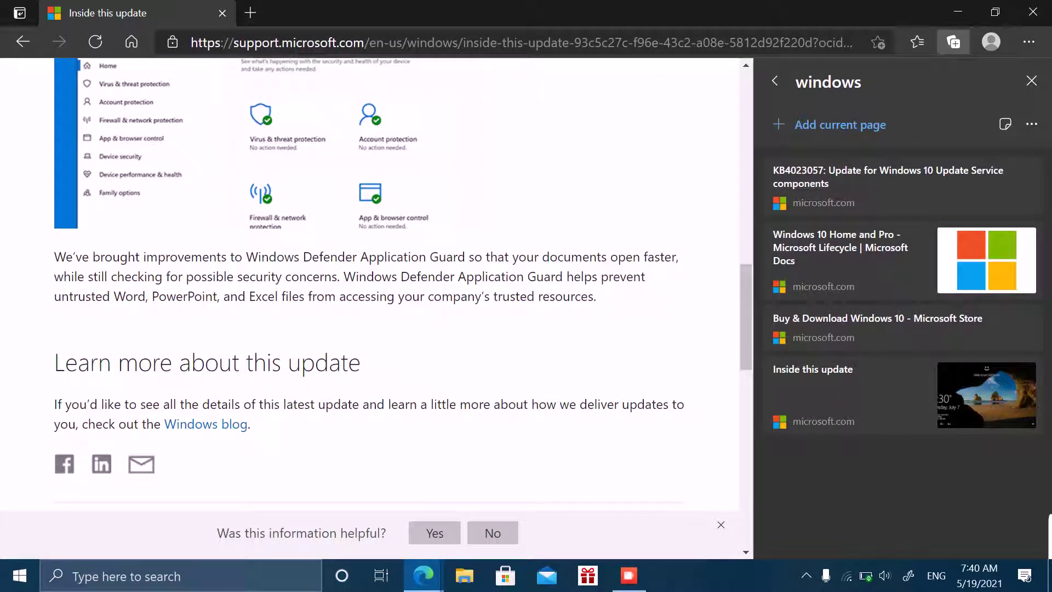